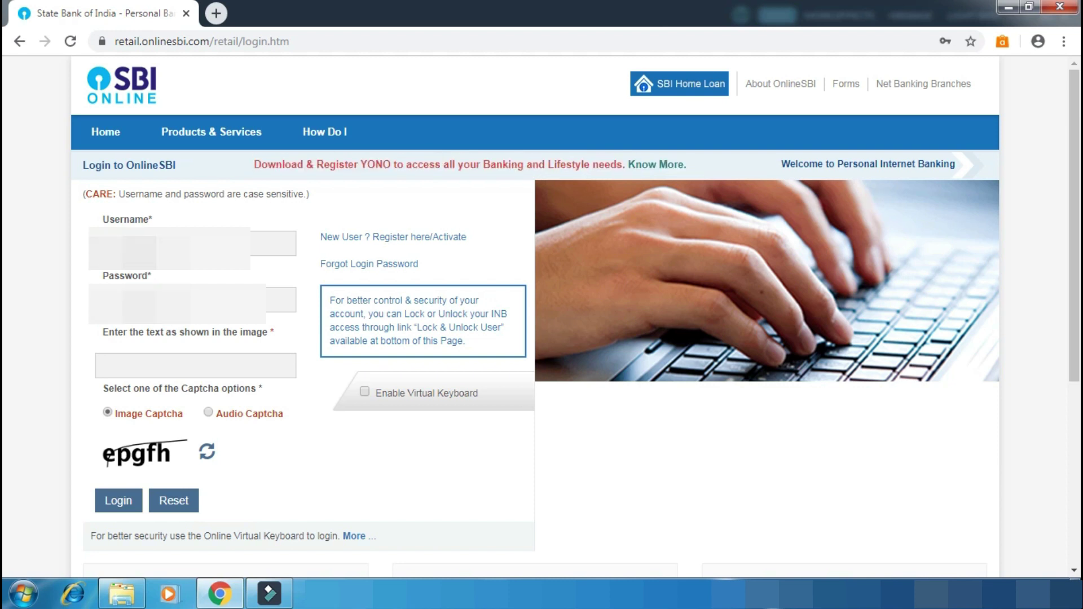
# Enter the text shown in the captcha image and log in to the OnlineSBI account.
pyautogui.click(150, 364)
pyautogui.write('epgfh')
pyautogui.click(120, 501)
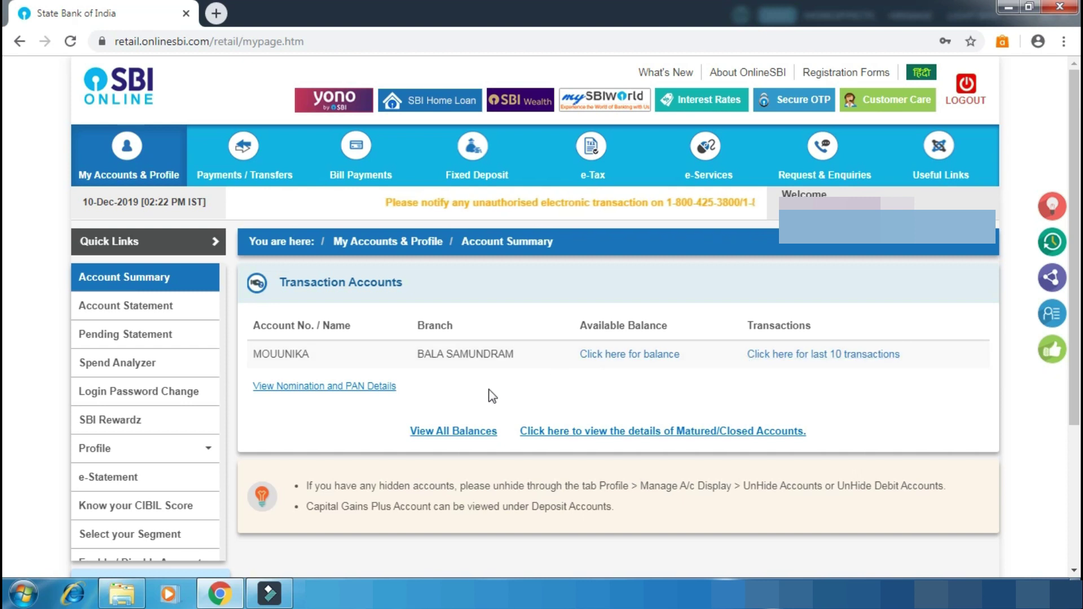
# Open the Issue Demand Draft service among the other payments of Payments / Transfers.
pyautogui.moveTo(242, 151)
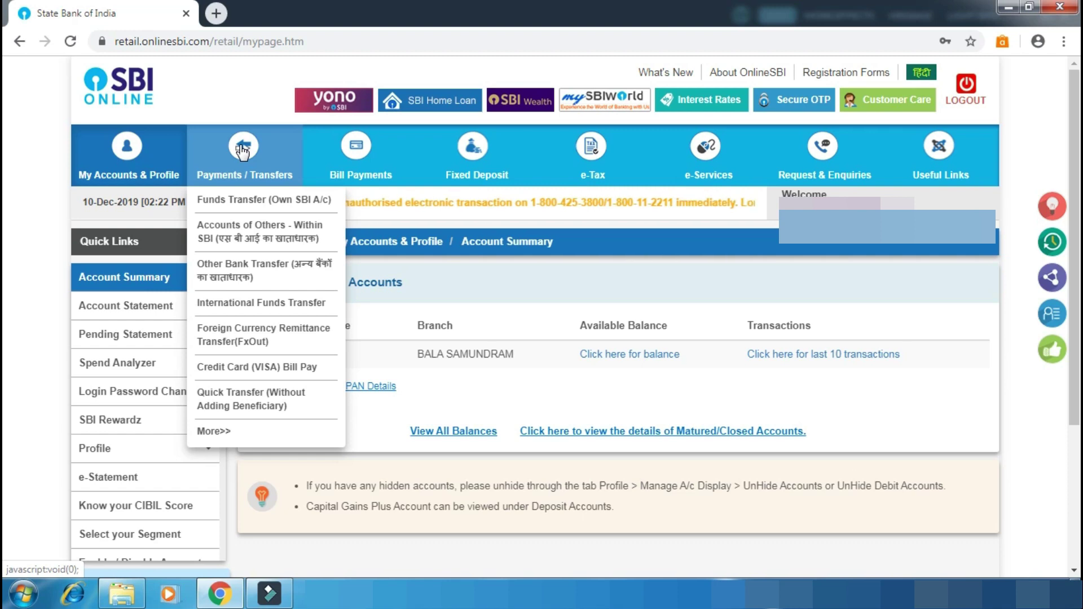
pyautogui.click(243, 152)
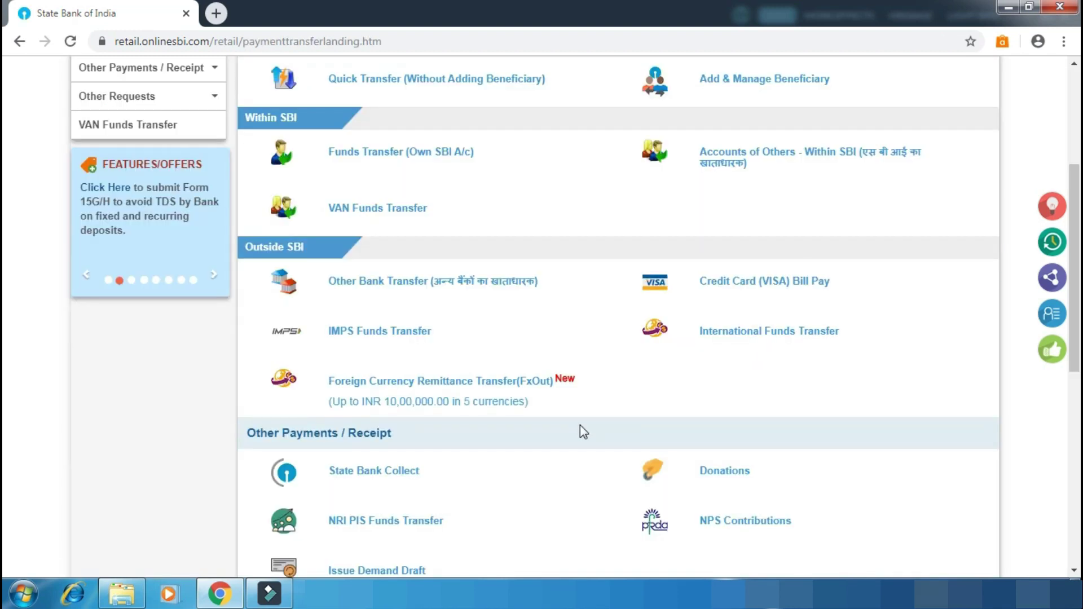
pyautogui.scroll(-1, 580, 427)
pyautogui.scroll(-1, 580, 426)
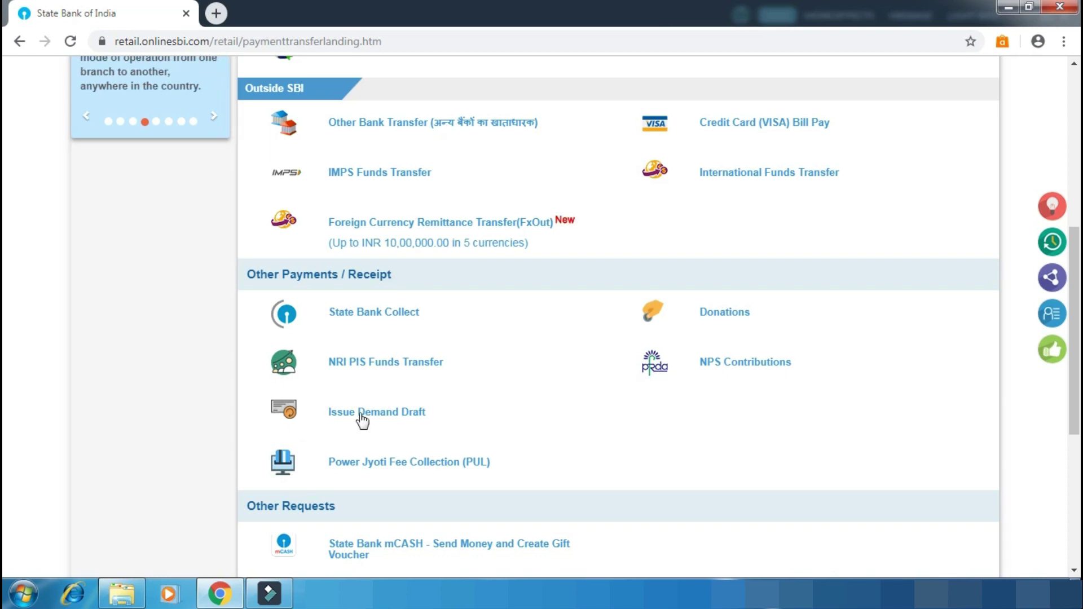
pyautogui.click(405, 416)
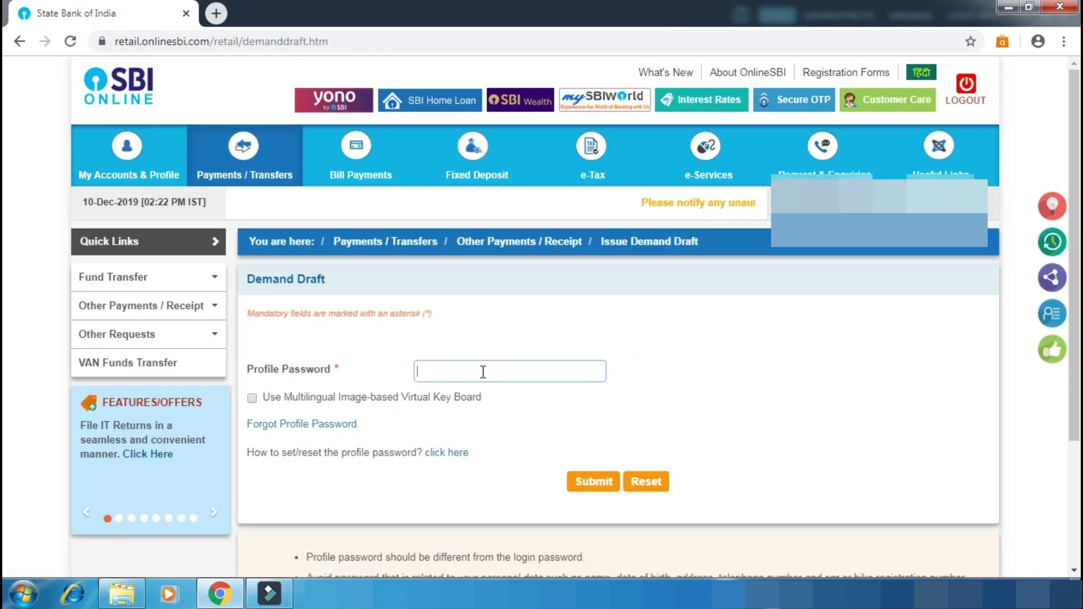
# Enter the profile password and submit it to reach the demand draft form.
pyautogui.write('•••••••')
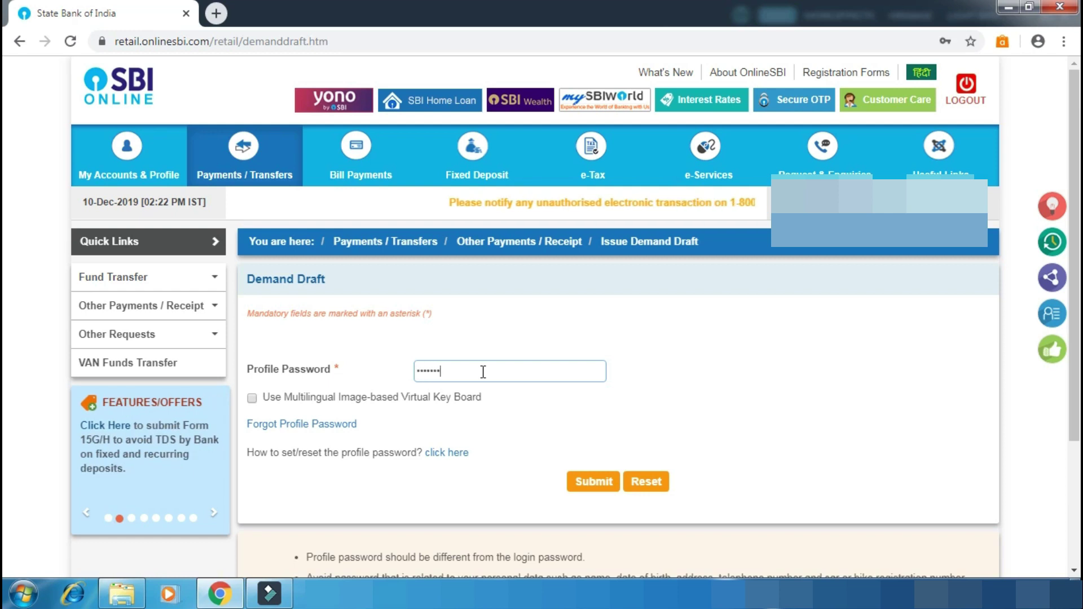
pyautogui.write('••••••••••')
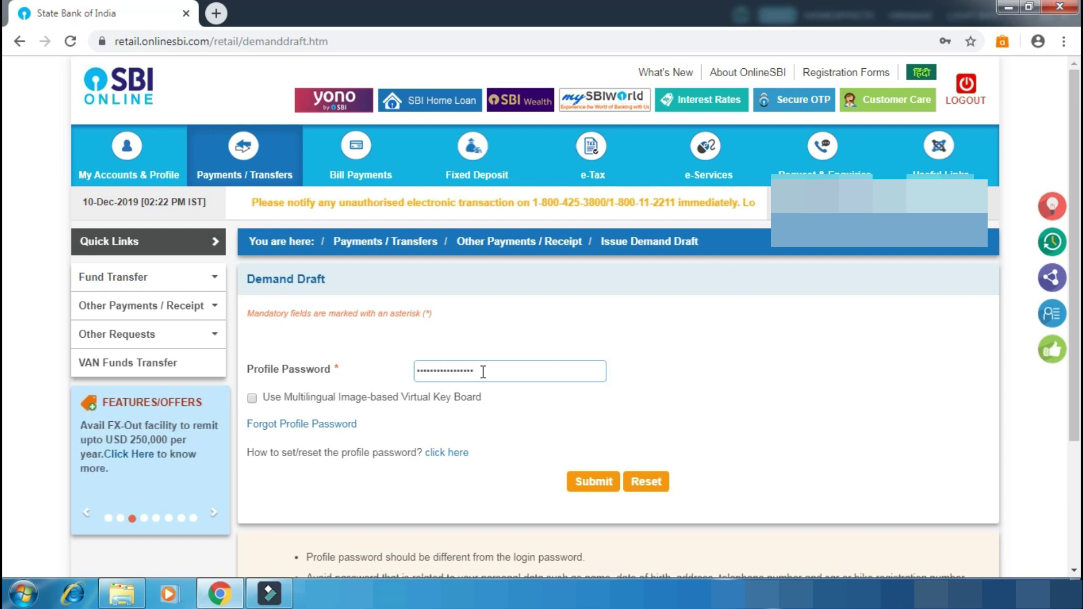
pyautogui.click(589, 482)
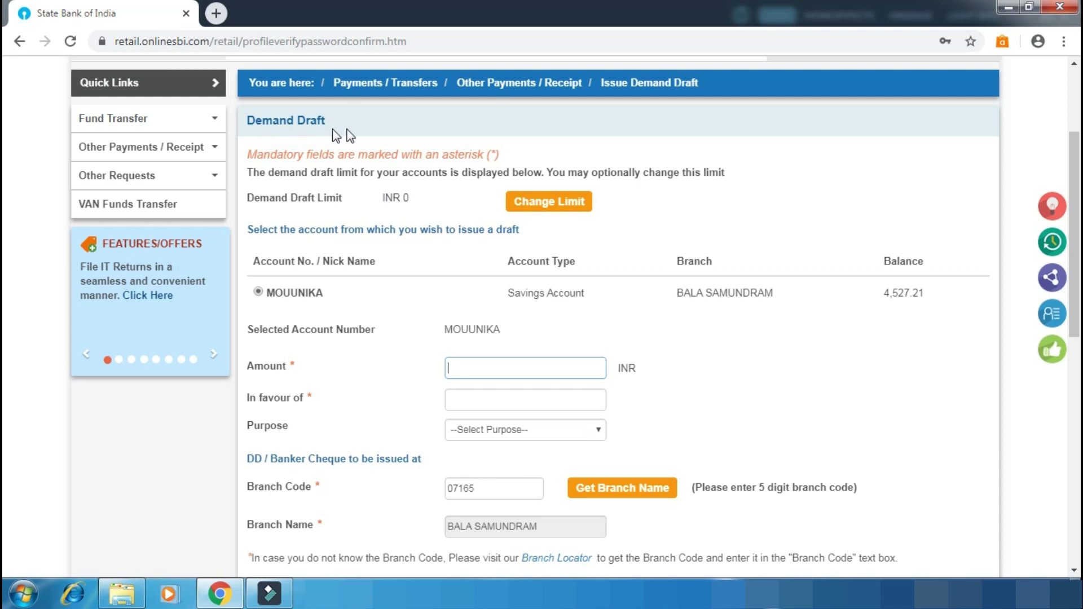
# Start changing the demand draft limit and verify access with the profile password.
pyautogui.click(554, 202)
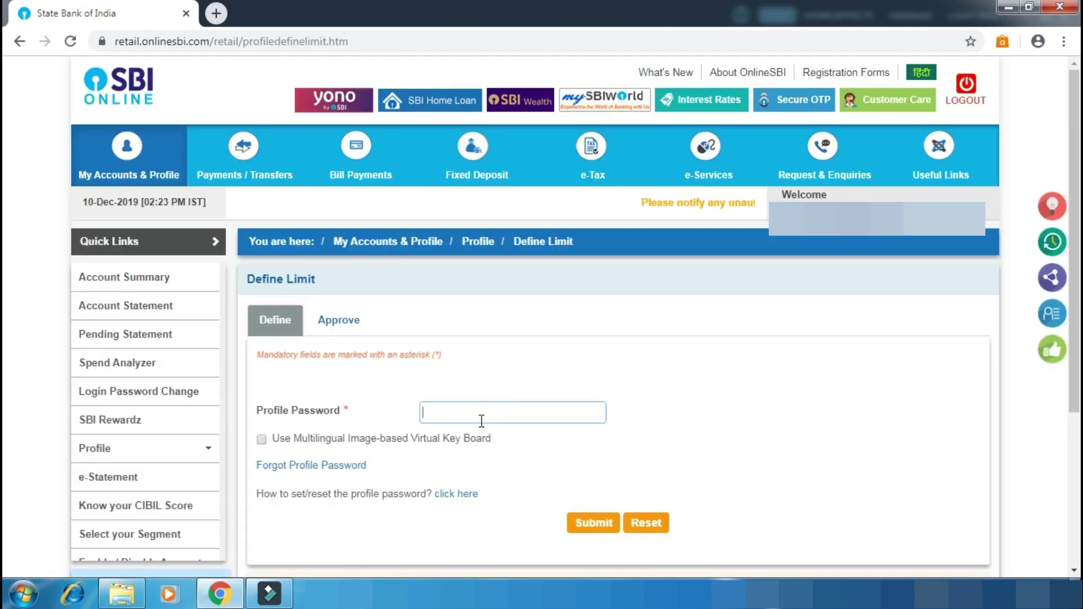
pyautogui.write('*******')
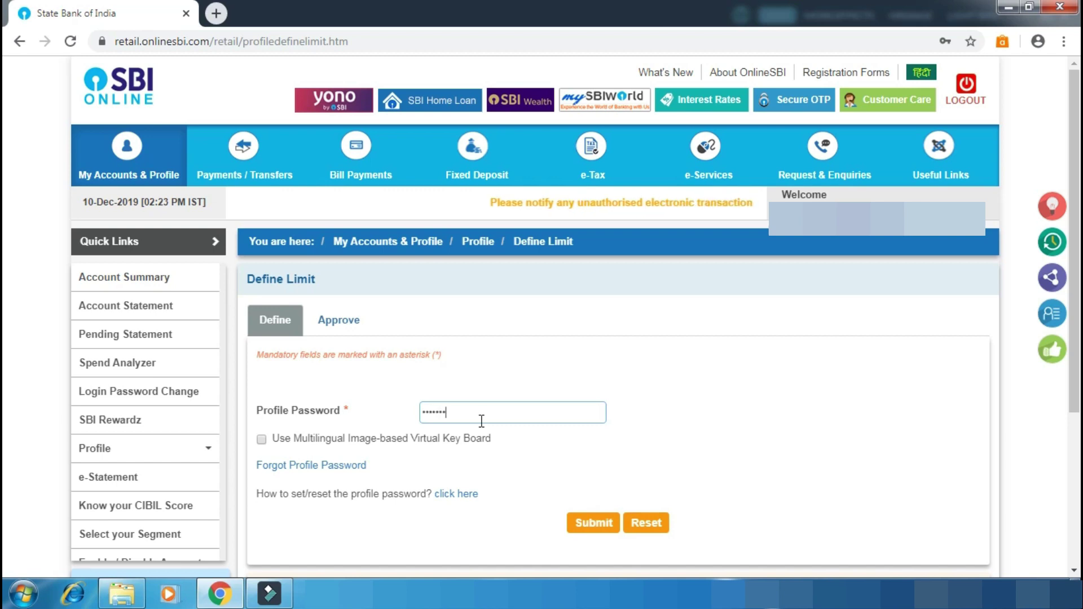
pyautogui.write('**********')
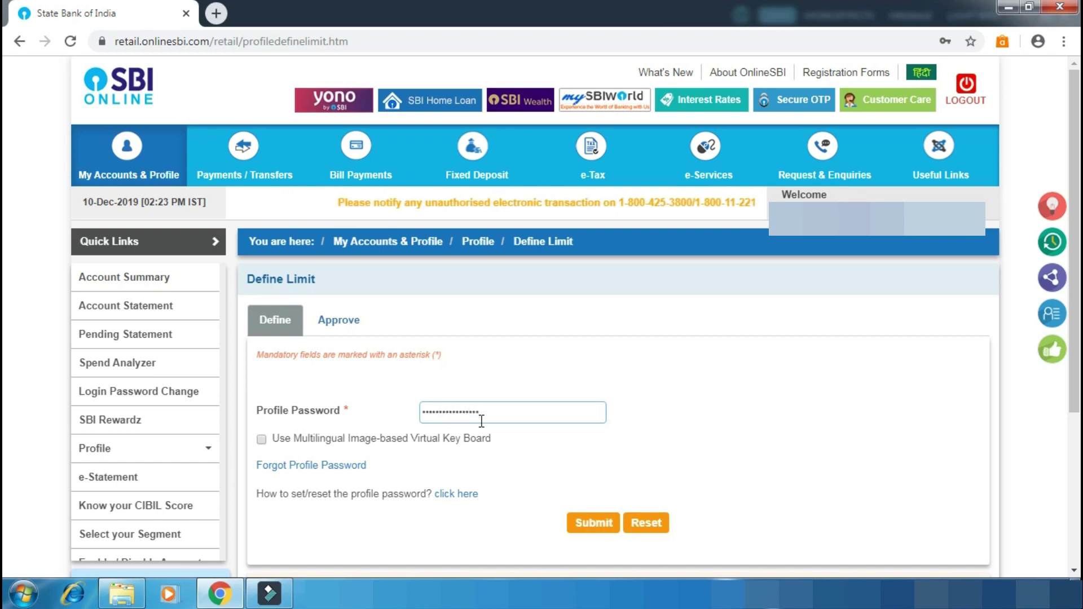
pyautogui.click(601, 522)
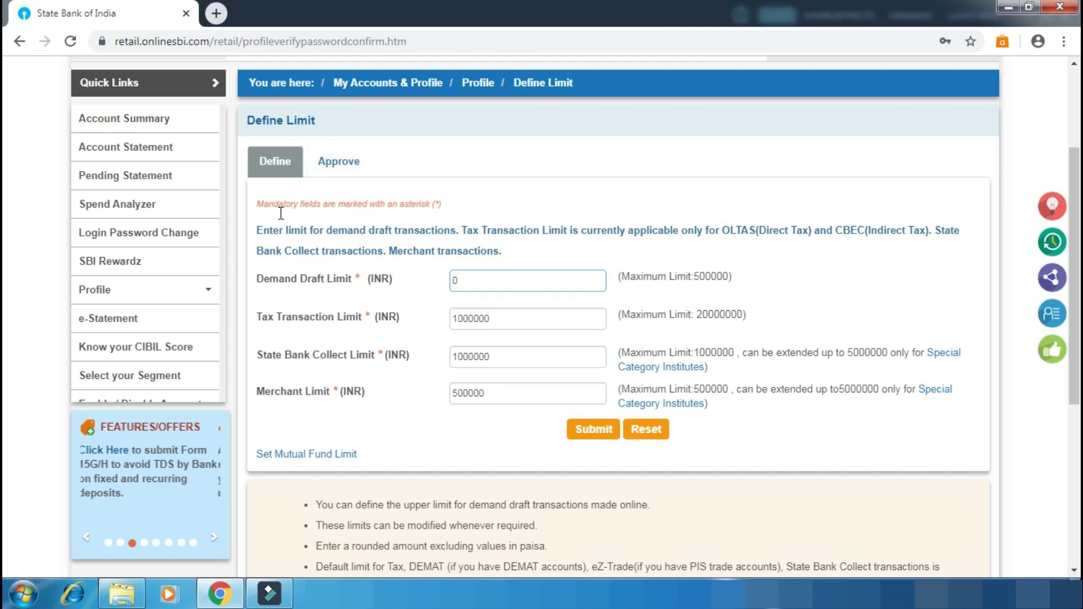
# Set the Demand Draft Limit to 1000 INR and submit the new limit.
pyautogui.click(508, 290)
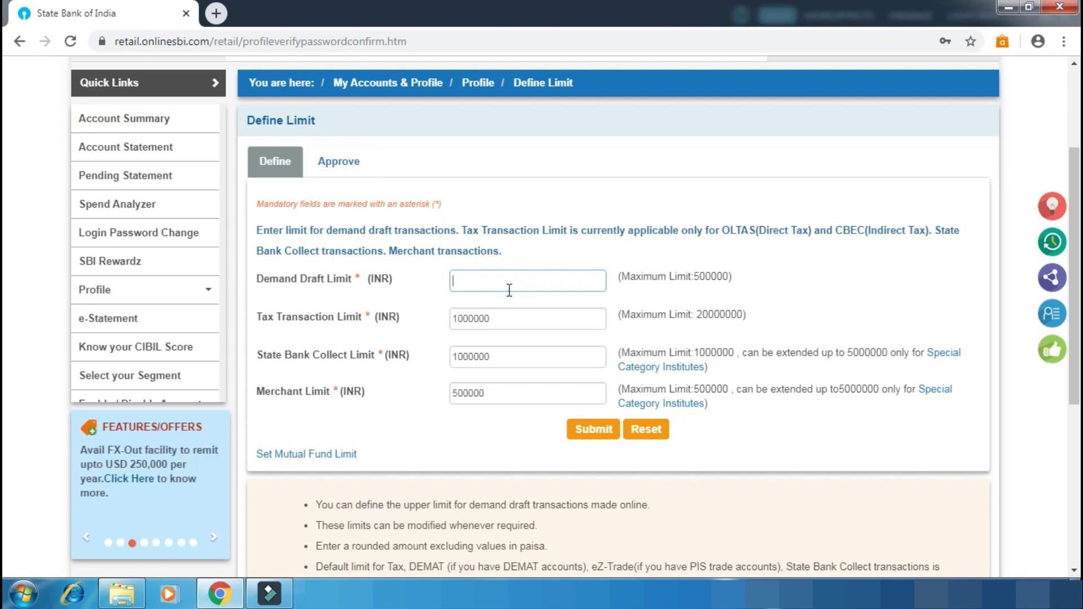
pyautogui.write('1000')
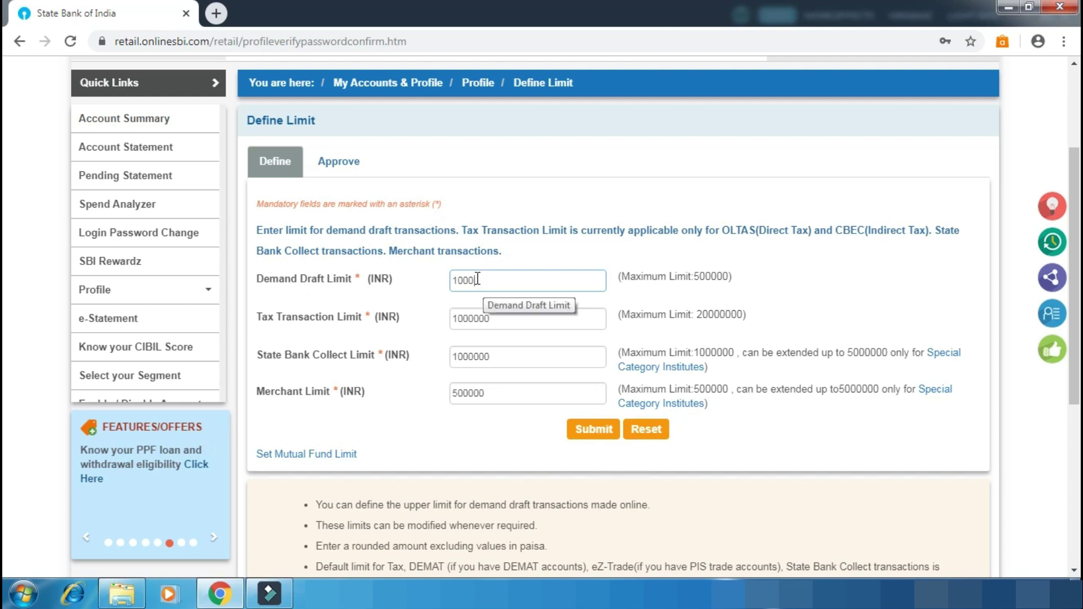
pyautogui.click(605, 432)
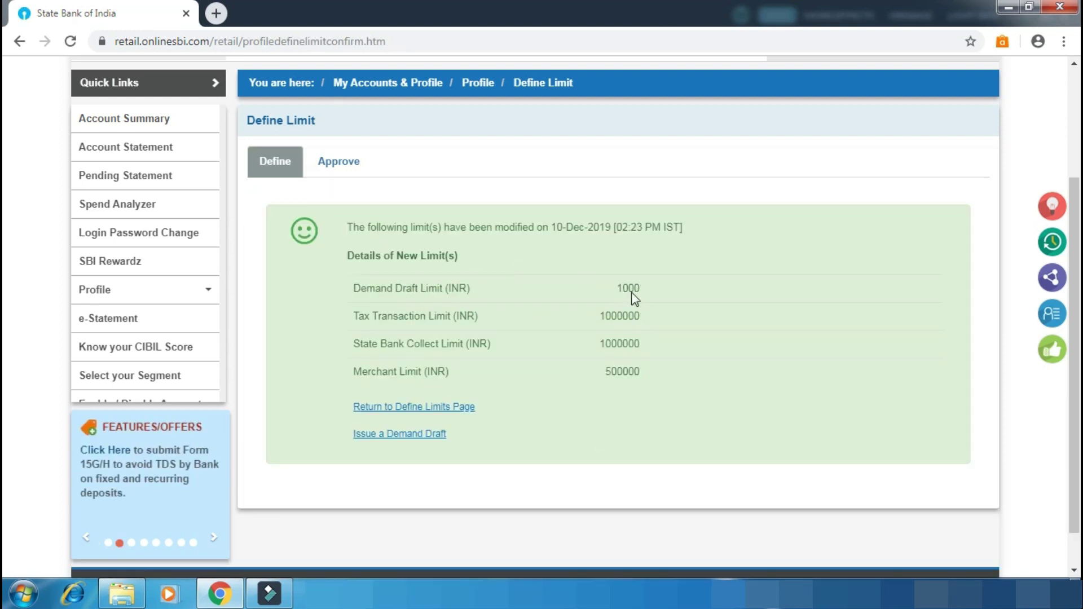
# Go from the limit confirmation back to issuing a demand draft, verifying access with the profile password.
pyautogui.click(419, 433)
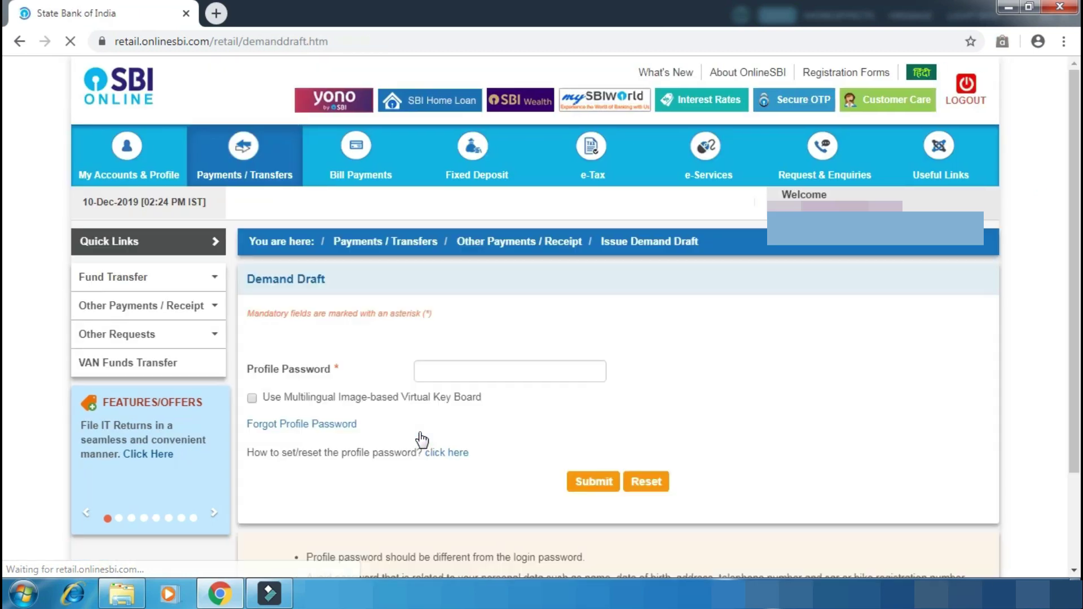
pyautogui.click(472, 370)
pyautogui.write('************')
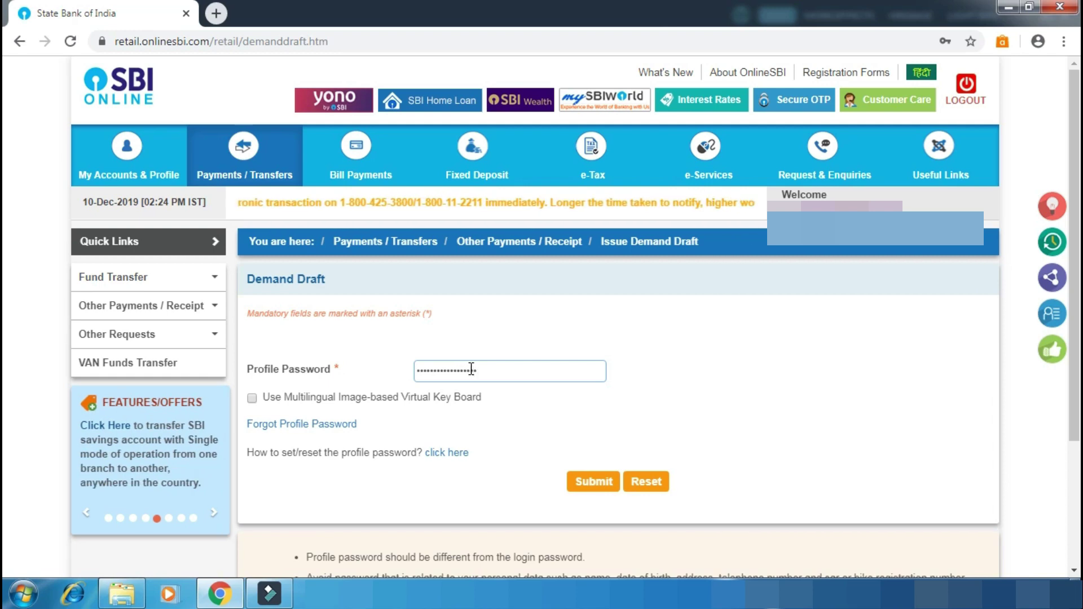
pyautogui.click(585, 483)
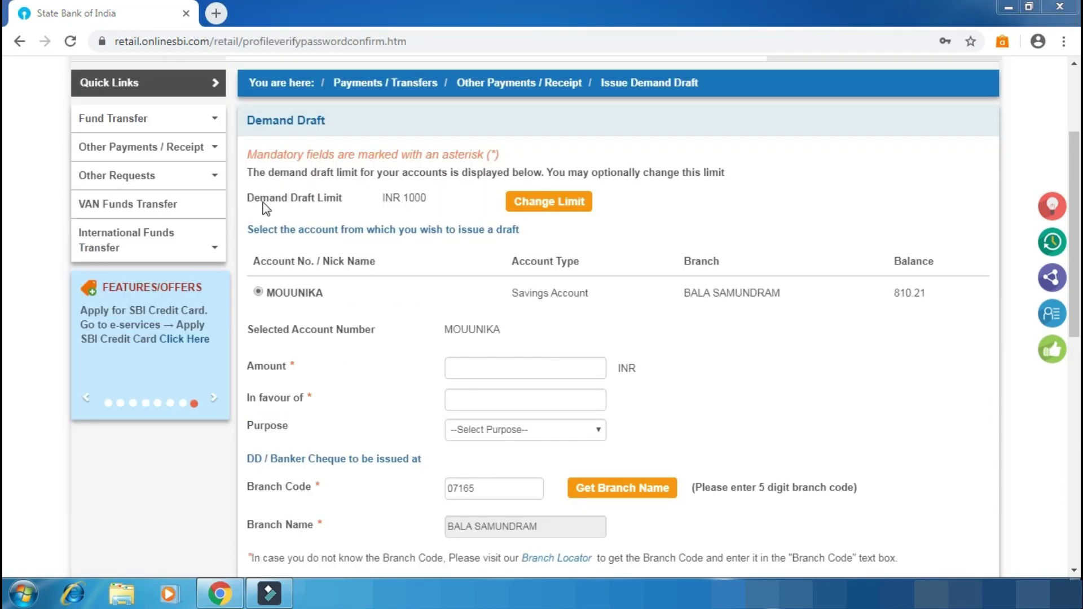
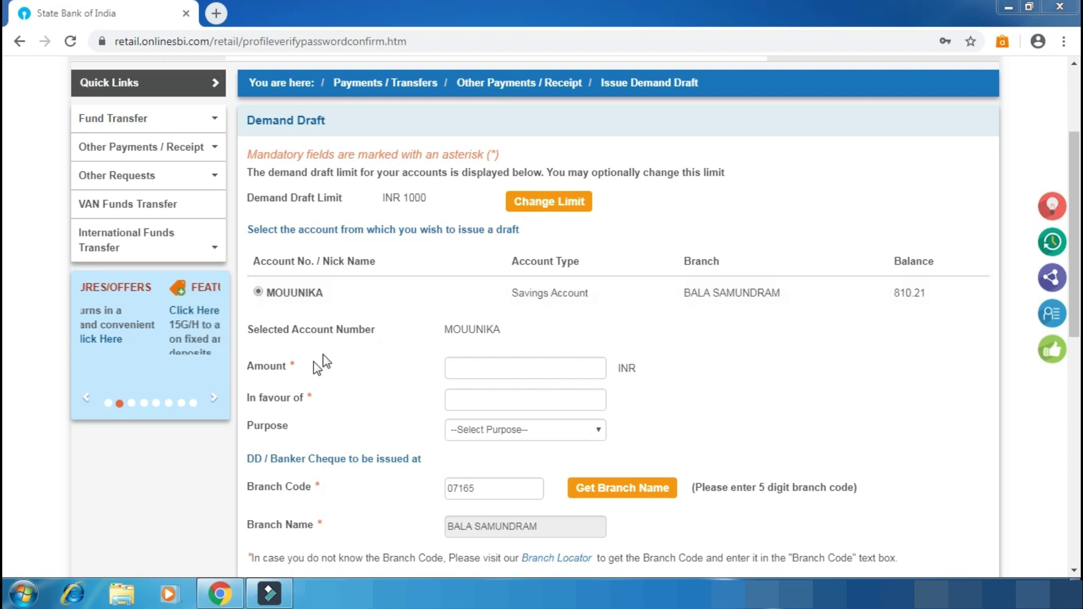
# Fill in the draft for 150 INR in favour of UNIVERSITY OF HYDERABAD with the purpose Payment of education fee.
pyautogui.click(494, 368)
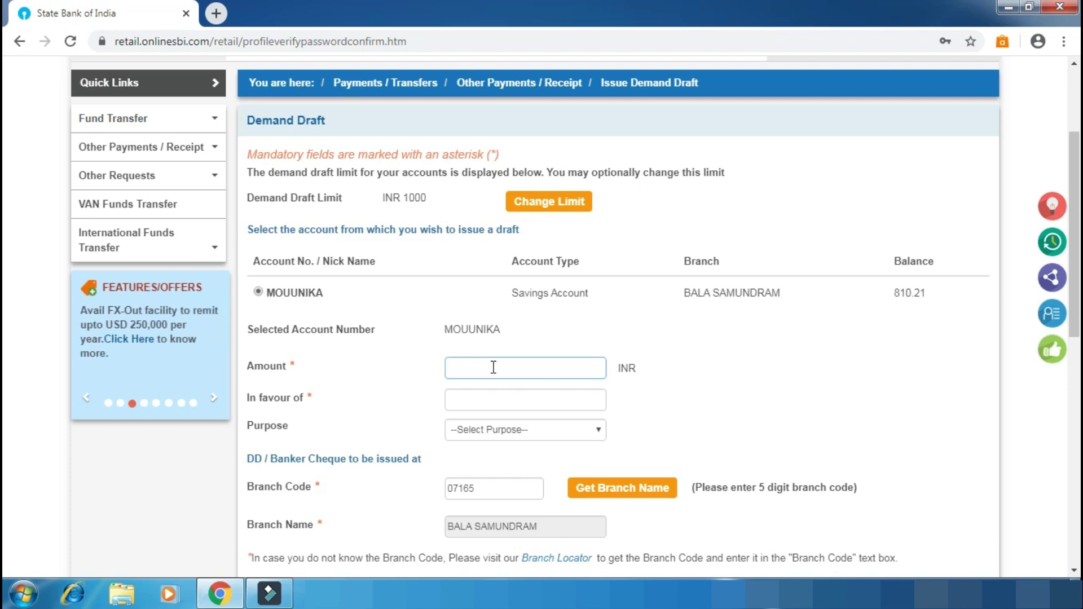
pyautogui.write('150')
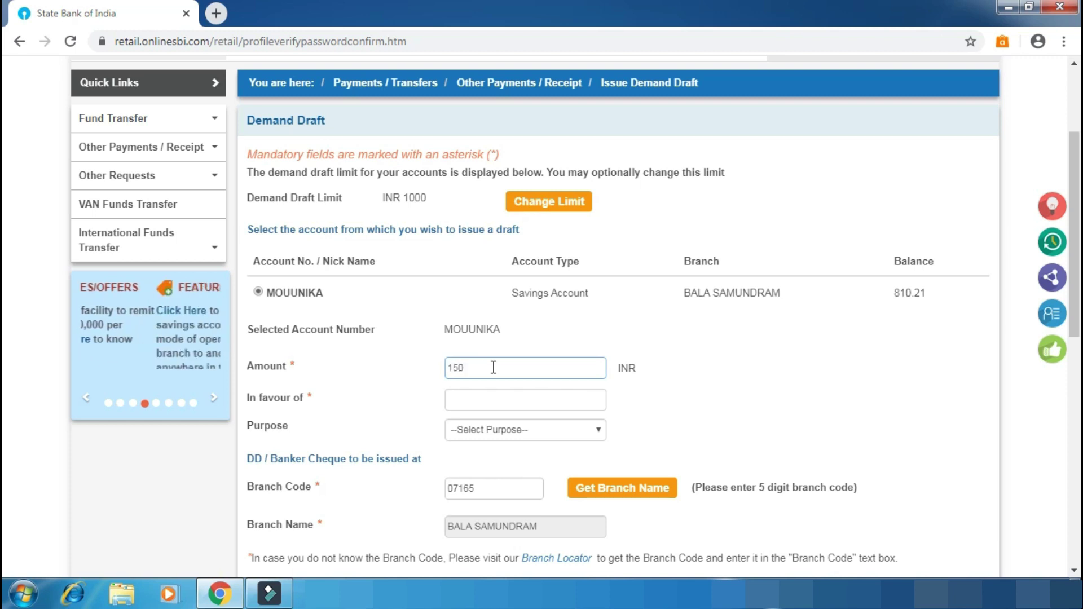
pyautogui.click(507, 402)
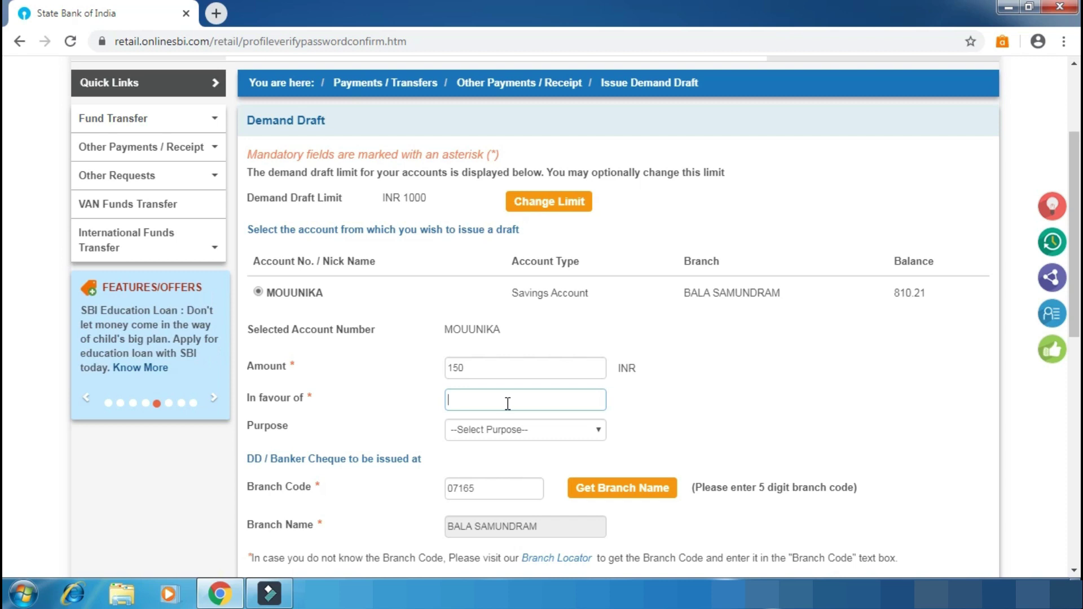
pyautogui.write('UNIVERs')
pyautogui.press('BackSpace')
pyautogui.write('SITY')
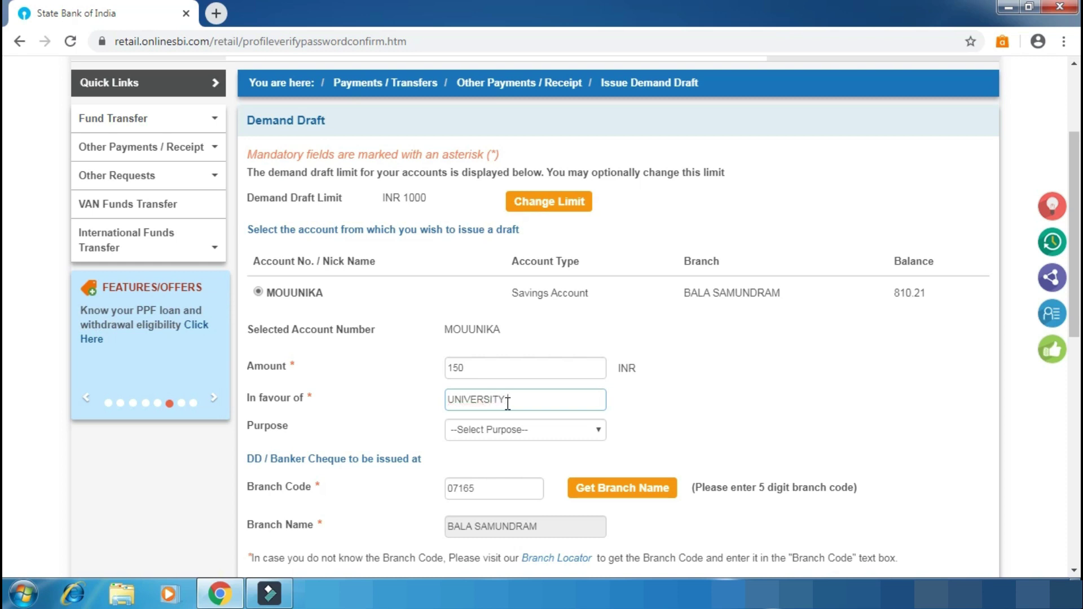
pyautogui.write(' OF HYDERA')
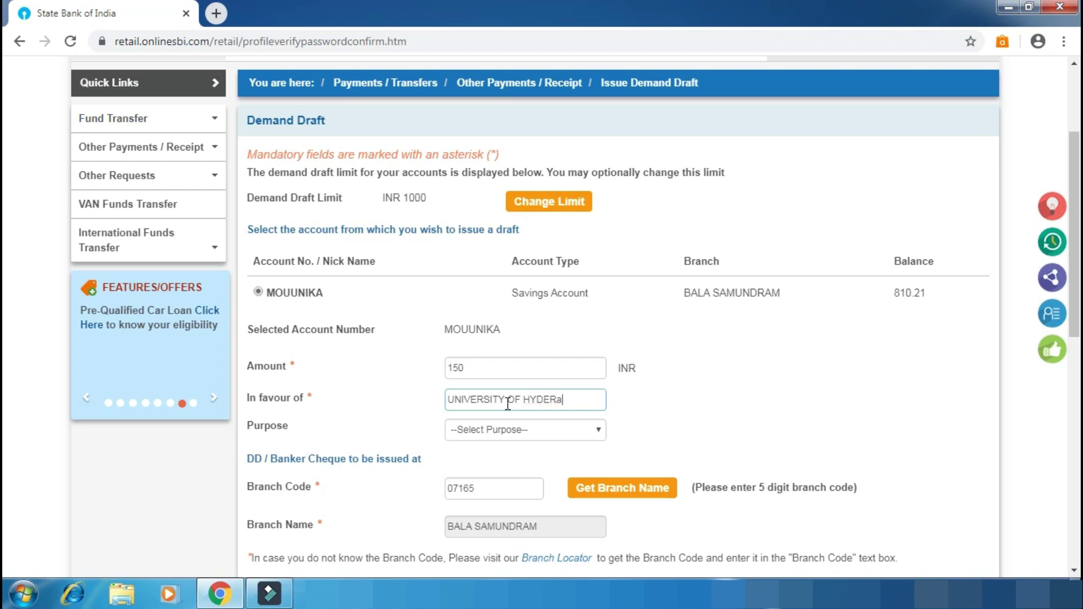
pyautogui.write('BAD')
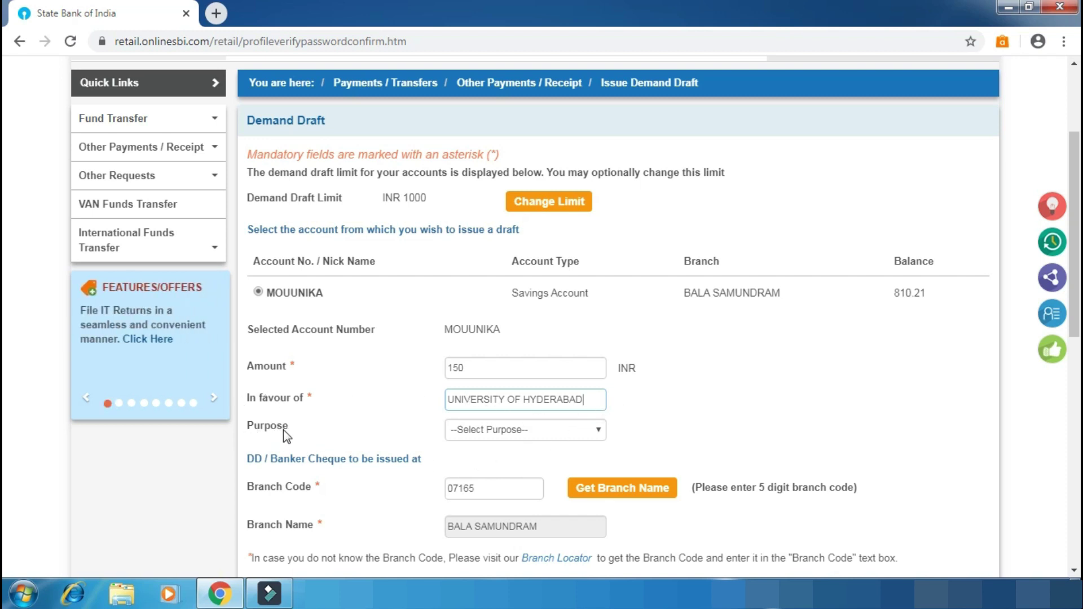
pyautogui.click(541, 435)
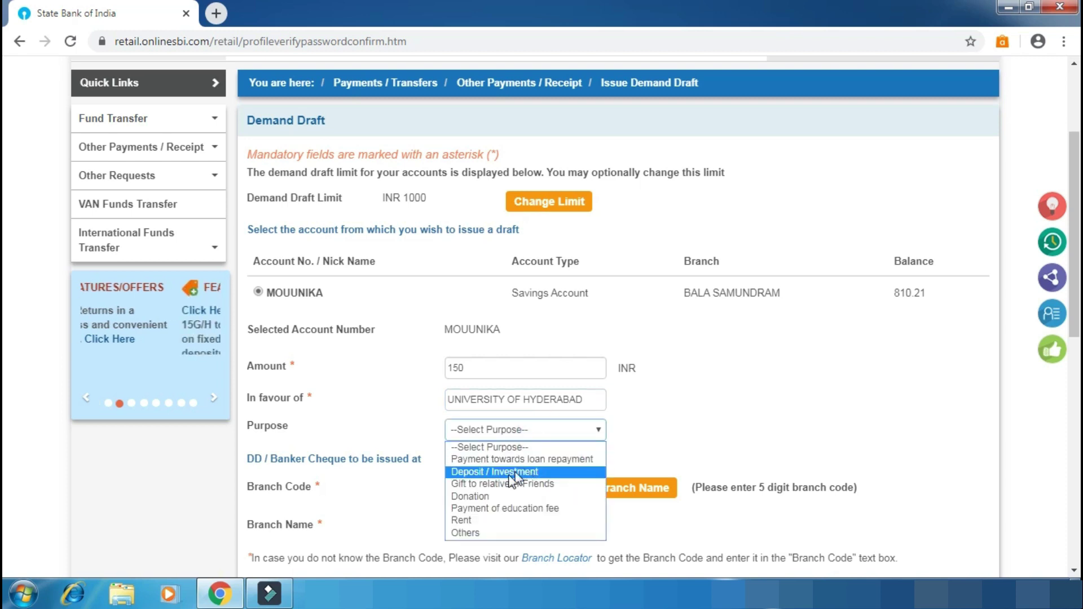
pyautogui.click(515, 509)
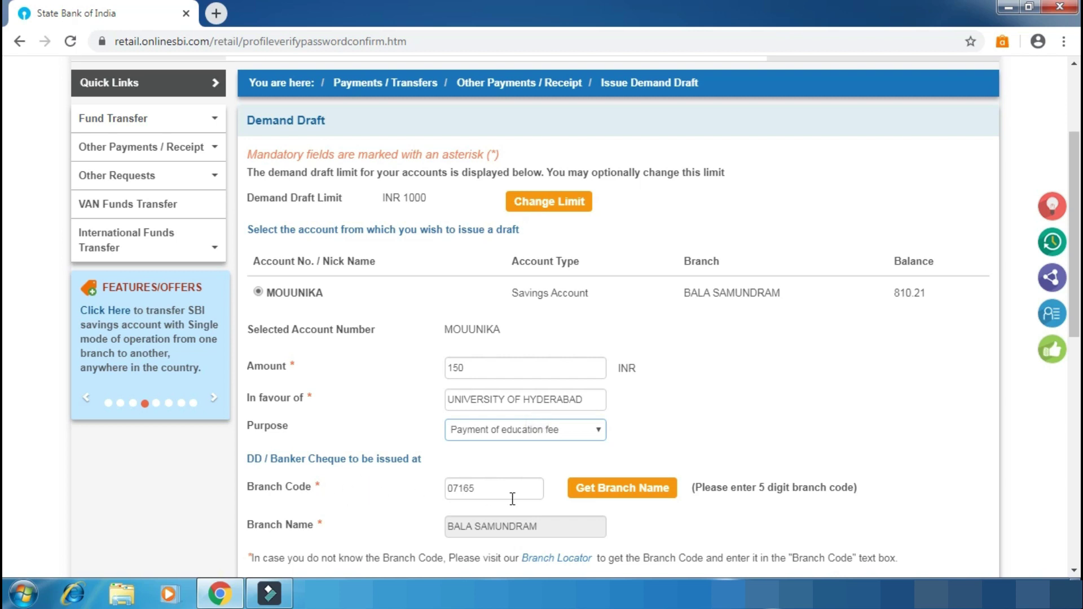
# Set the branch code where the draft is payable to 07165 and retrieve its branch name.
pyautogui.scroll(-3, 592, 529)
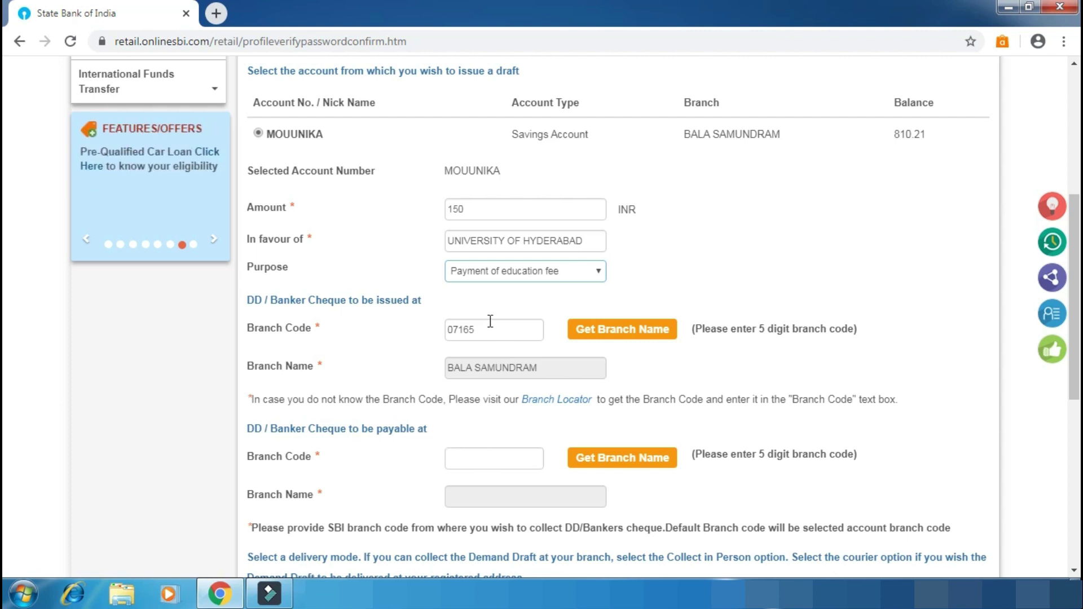
pyautogui.click(505, 460)
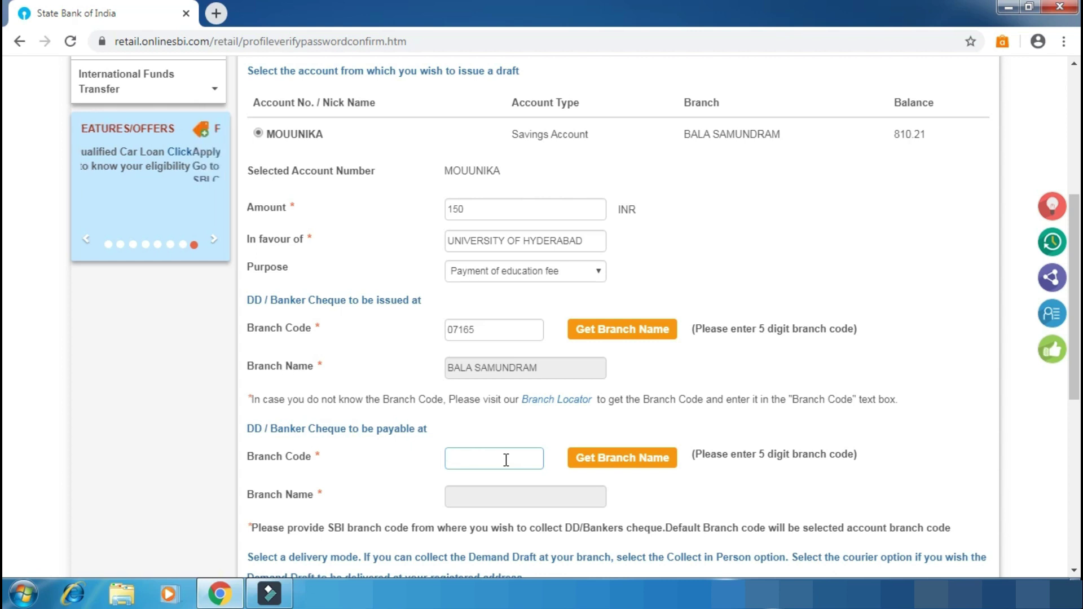
pyautogui.write('07165')
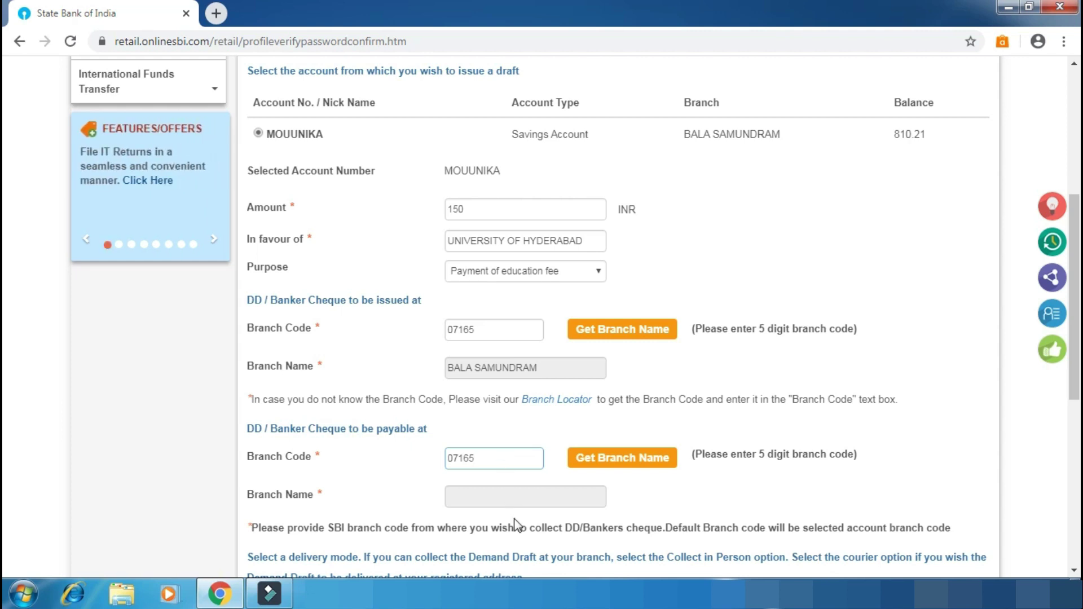
pyautogui.click(531, 499)
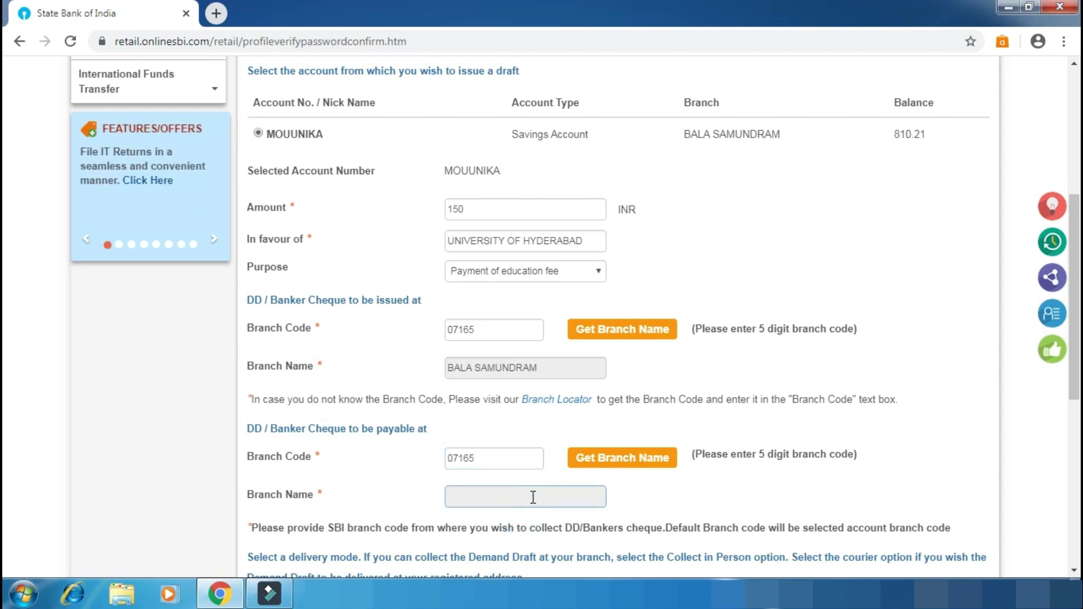
pyautogui.click(625, 458)
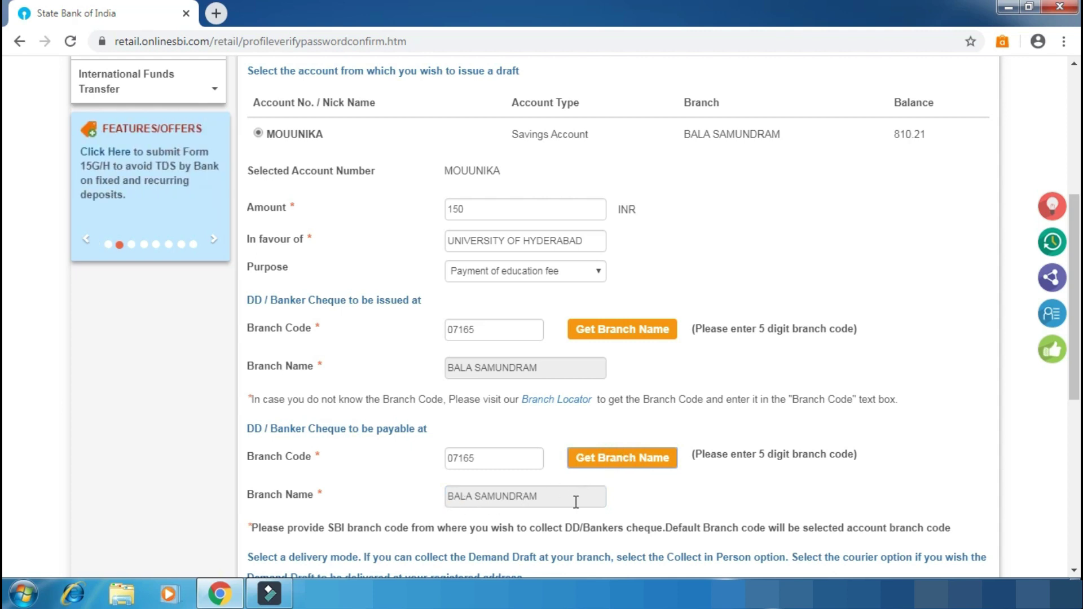
# Choose Collect in Person as the delivery mode of the demand draft.
pyautogui.scroll(-1, 601, 499)
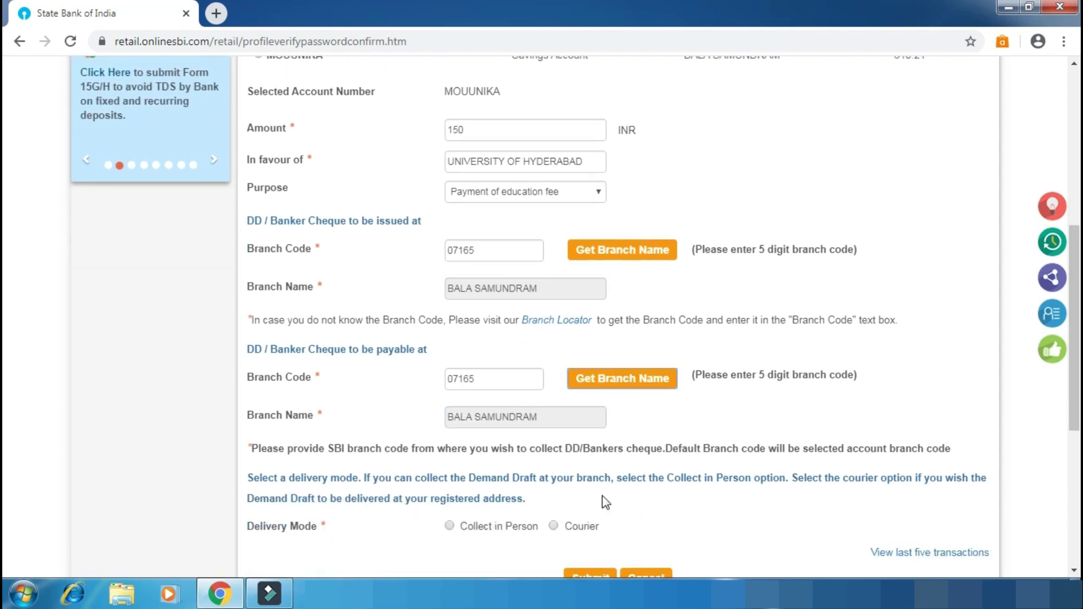
pyautogui.scroll(-2, 605, 502)
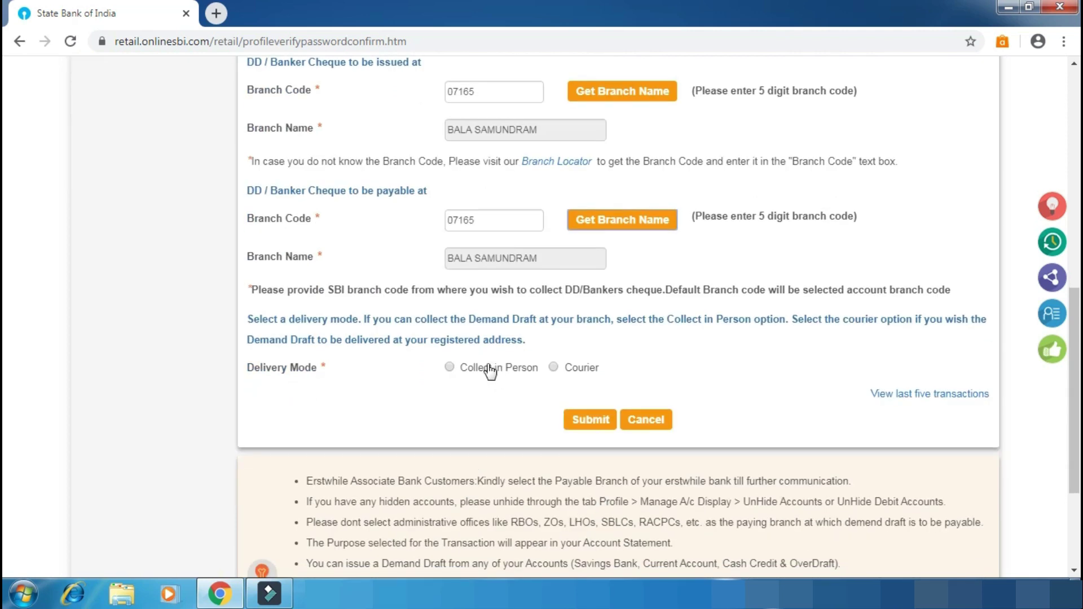
pyautogui.click(552, 367)
pyautogui.click(449, 367)
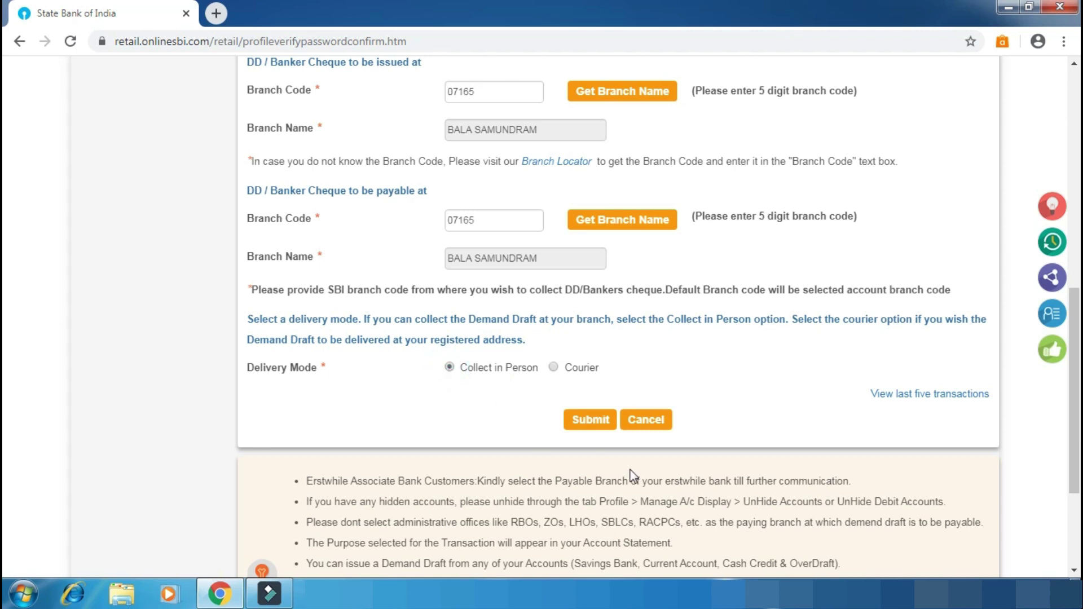
# Submit the demand draft request and confirm its transaction details after reviewing them.
pyautogui.click(600, 421)
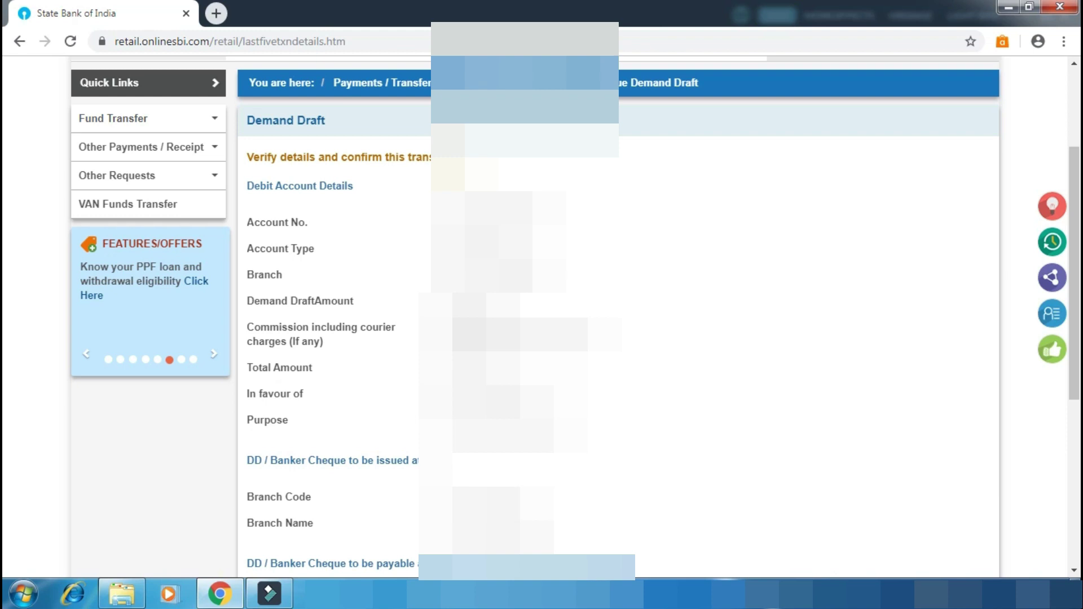
pyautogui.scroll(-3, 542, 316)
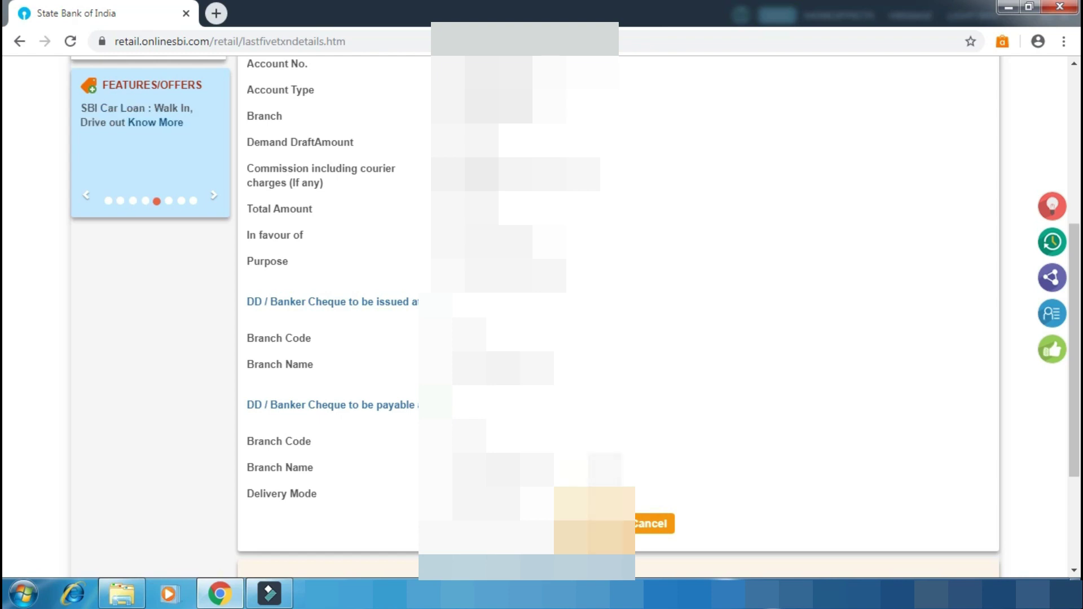
pyautogui.click(592, 524)
# Authorise the demand draft with the high security transaction password received on the mobile phone.
pyautogui.click(483, 346)
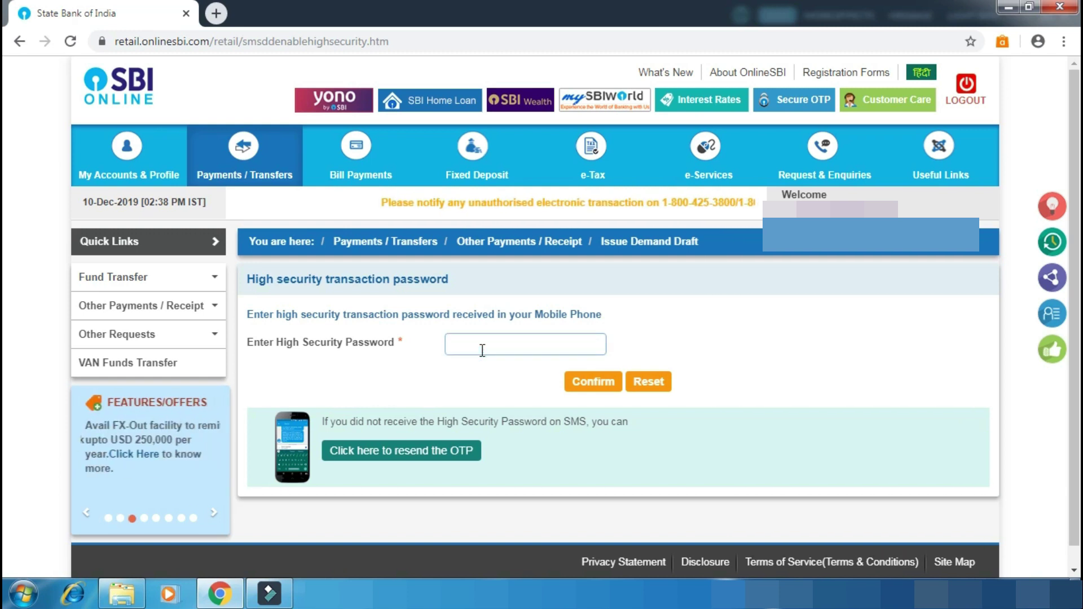
pyautogui.write('***')
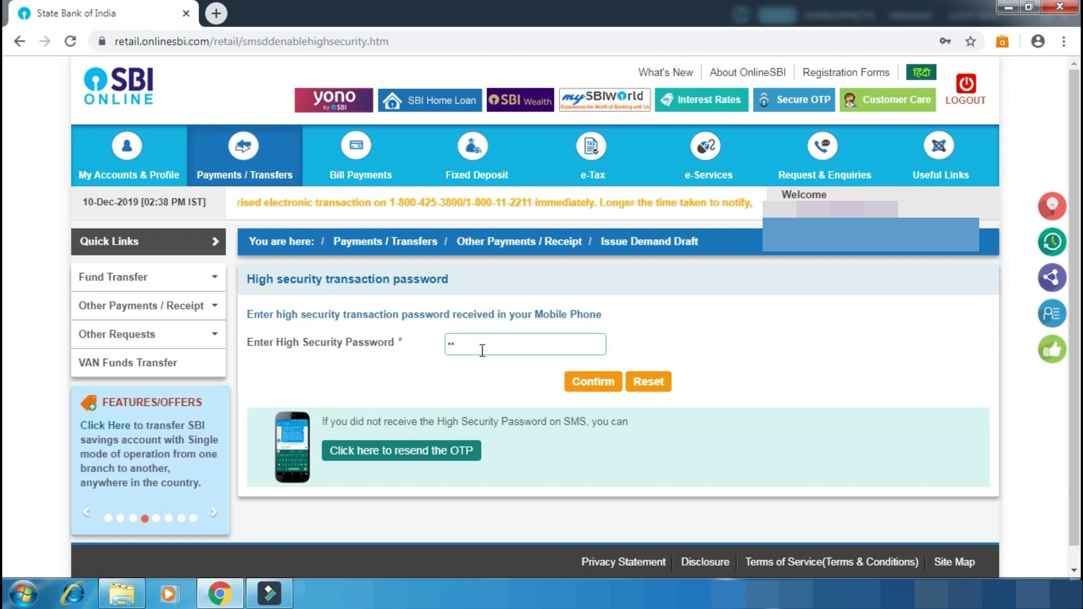
pyautogui.write('****')
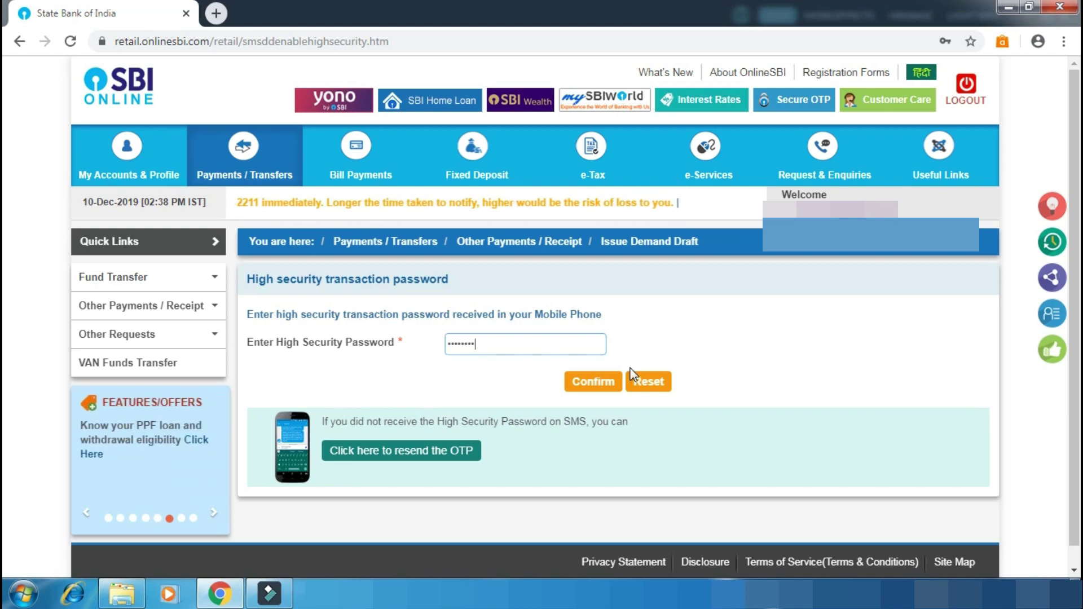
pyautogui.click(590, 382)
# Save the printable demand draft receipt as an Adobe Acrobat document under its suggested name and minimise the receipt window.
pyautogui.scroll(-4, 582, 457)
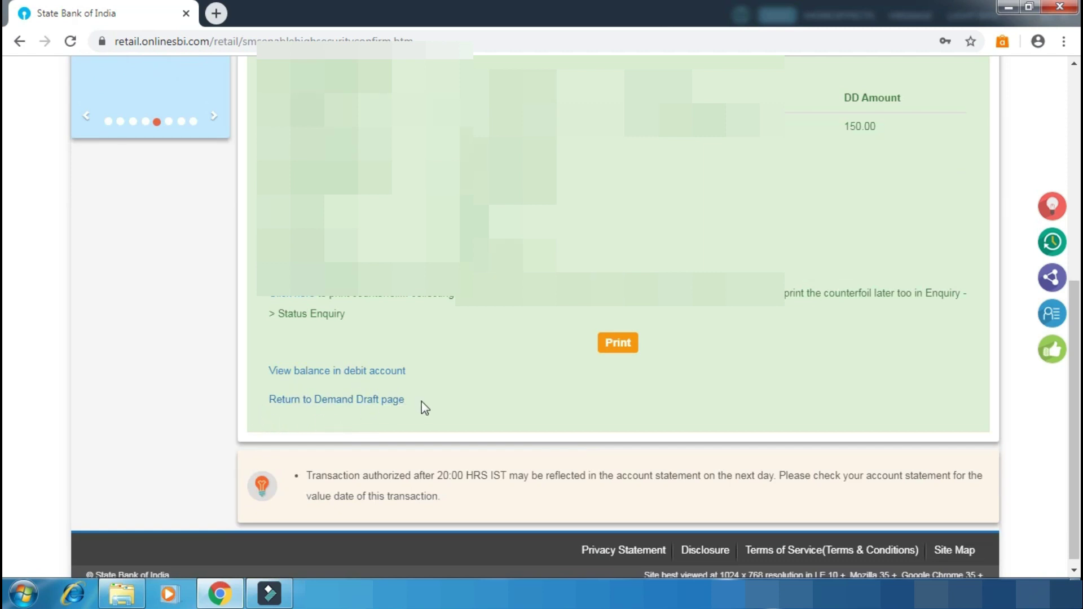
pyautogui.click(618, 342)
pyautogui.click(504, 398)
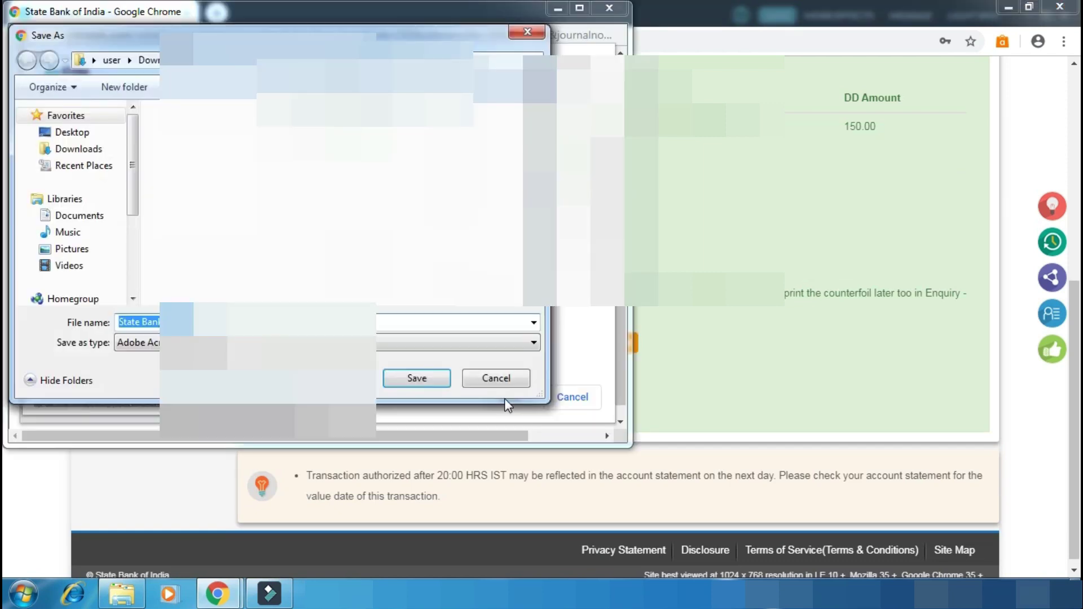
pyautogui.click(425, 380)
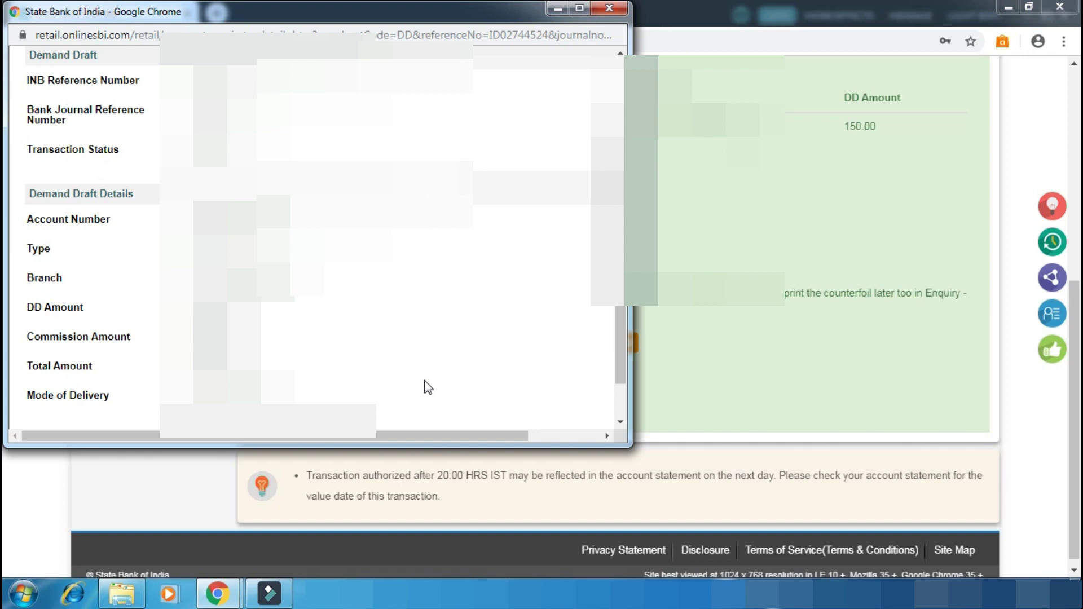
pyautogui.click(560, 8)
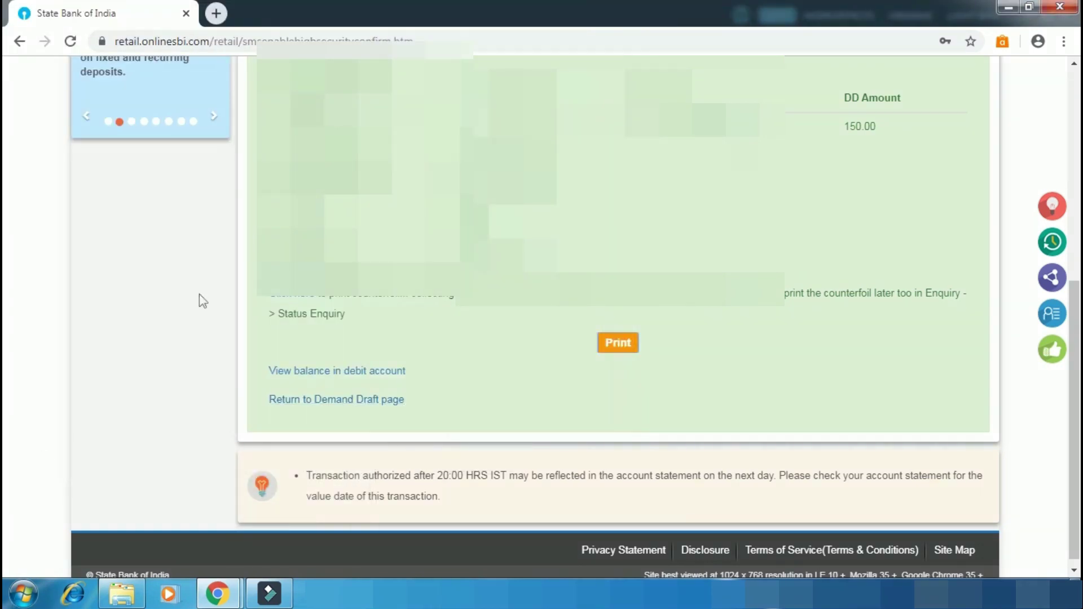